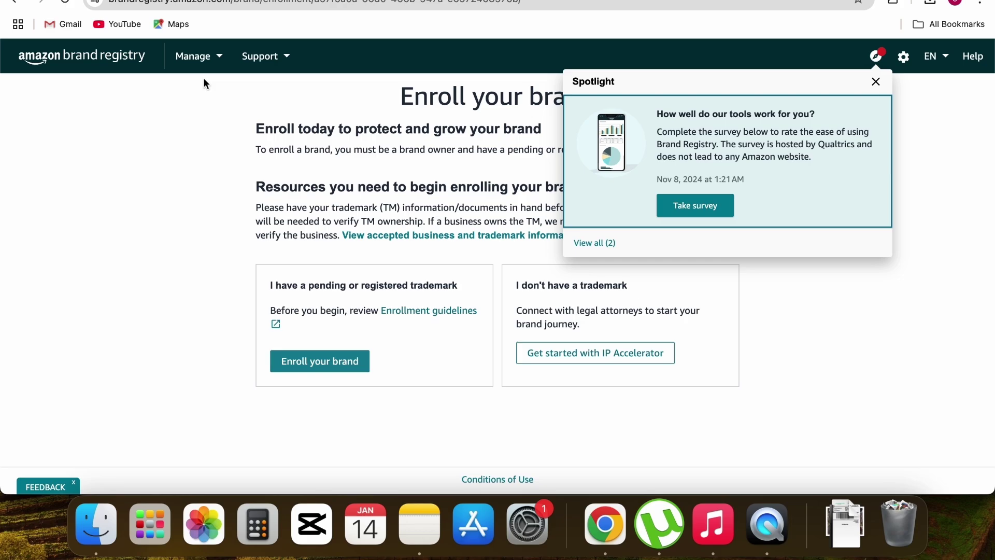
# - Start enrolling a brand with a pending or registered trademark and enter Millhouse as the brand name
pyautogui.click(876, 81)
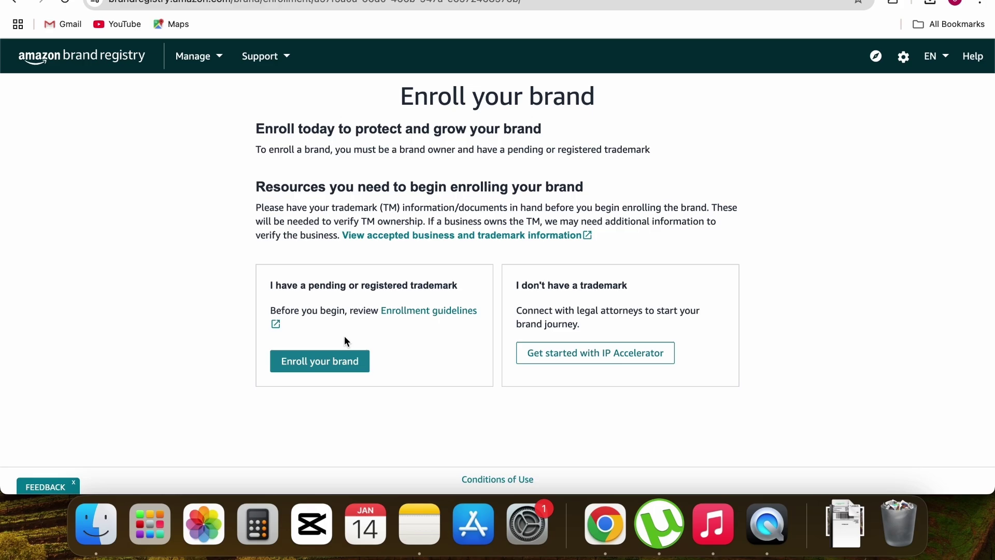
pyautogui.click(333, 360)
pyautogui.scroll(-5, 334, 360)
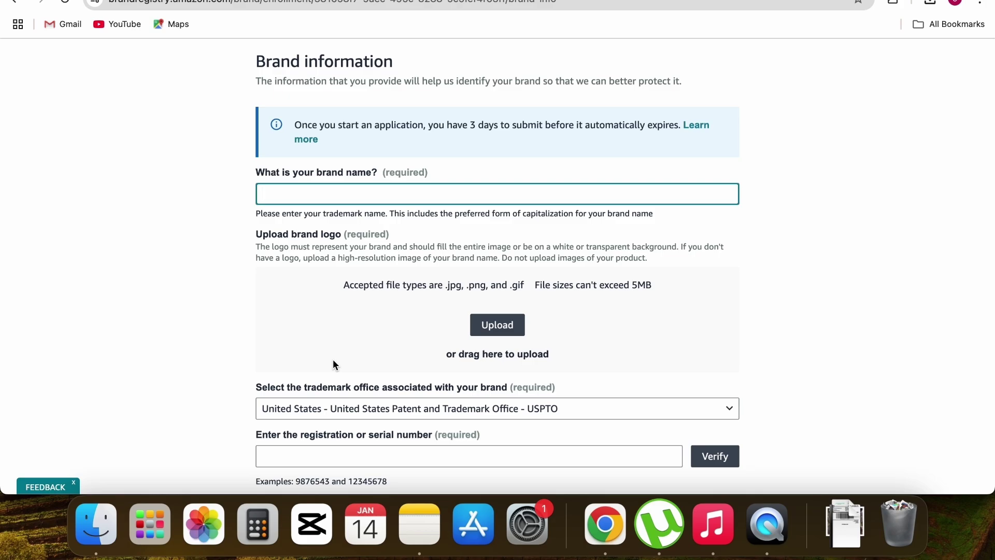
pyautogui.write('Millhouse')
pyautogui.click(827, 243)
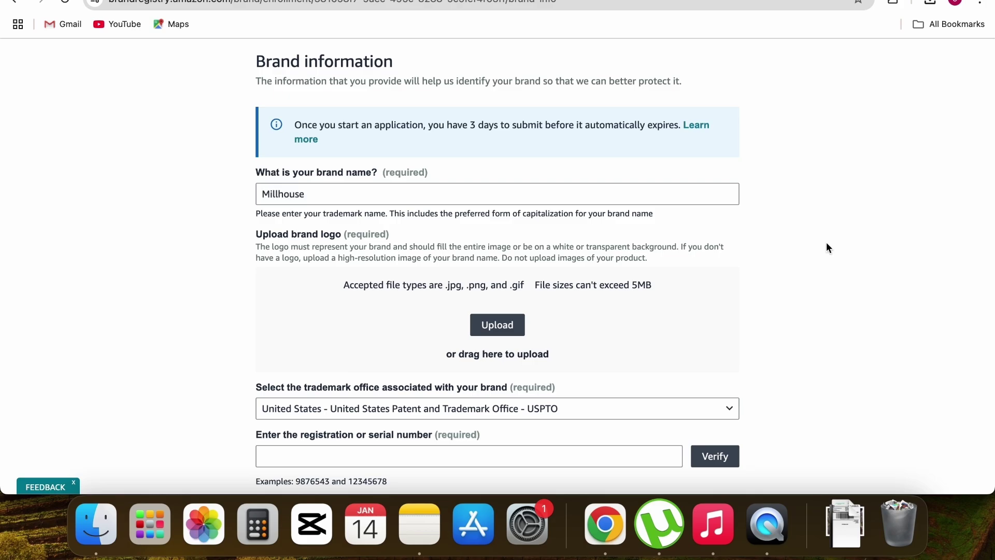
# - Upload the brand logo image and select the Canadian trademark office for the brand
pyautogui.click(500, 328)
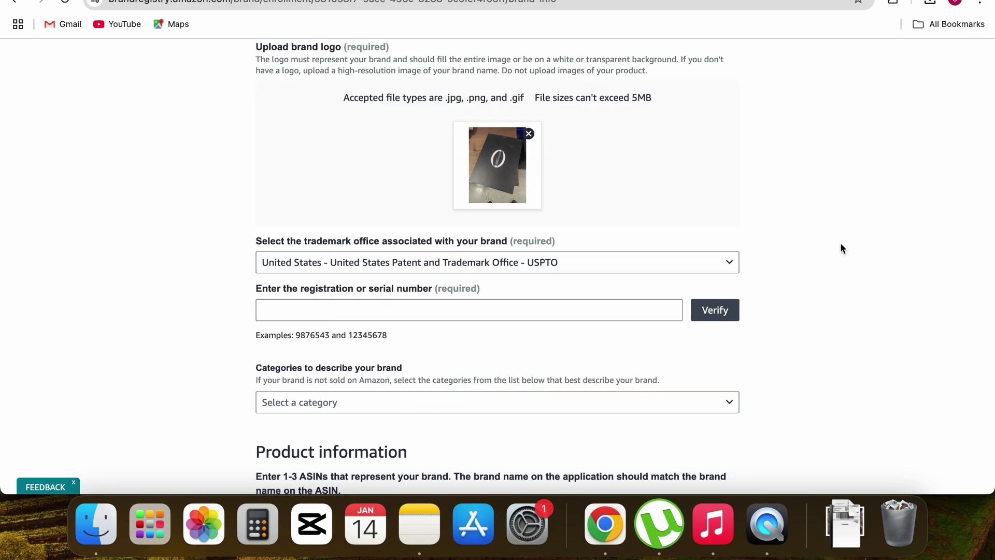
pyautogui.click(657, 271)
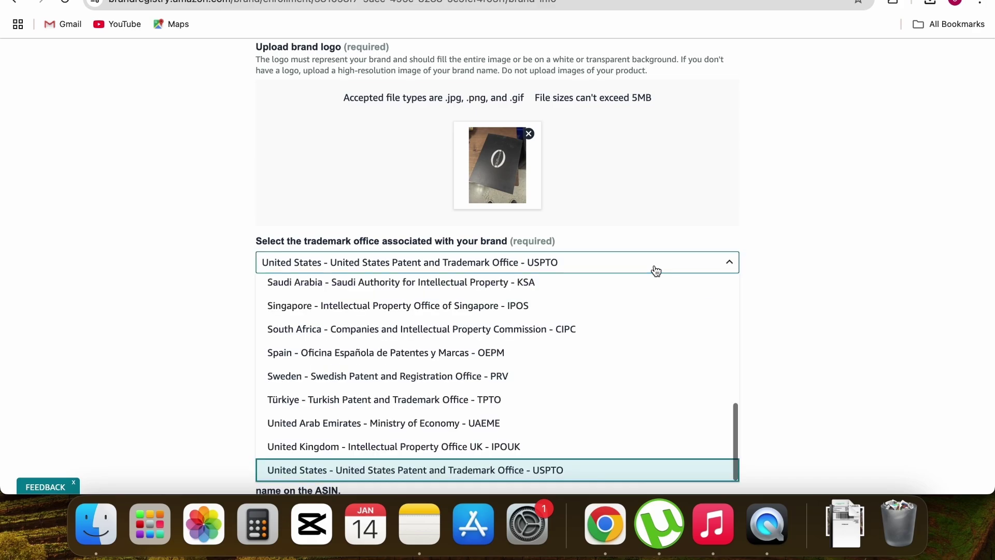
pyautogui.press('c')
pyautogui.press('Return')
# - Assign the Kitchen category to describe the brand
pyautogui.scroll(-2, 418, 393)
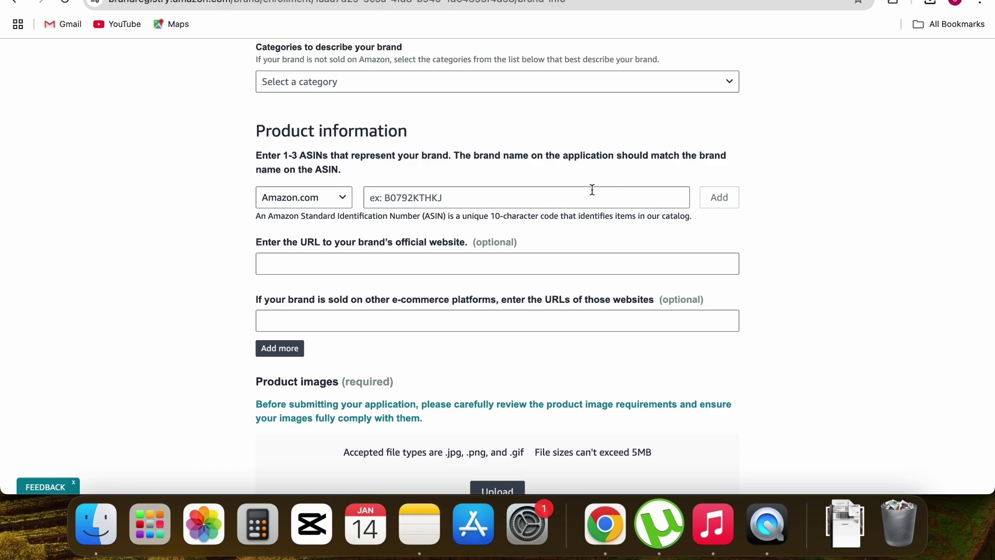
pyautogui.scroll(-3, 489, 389)
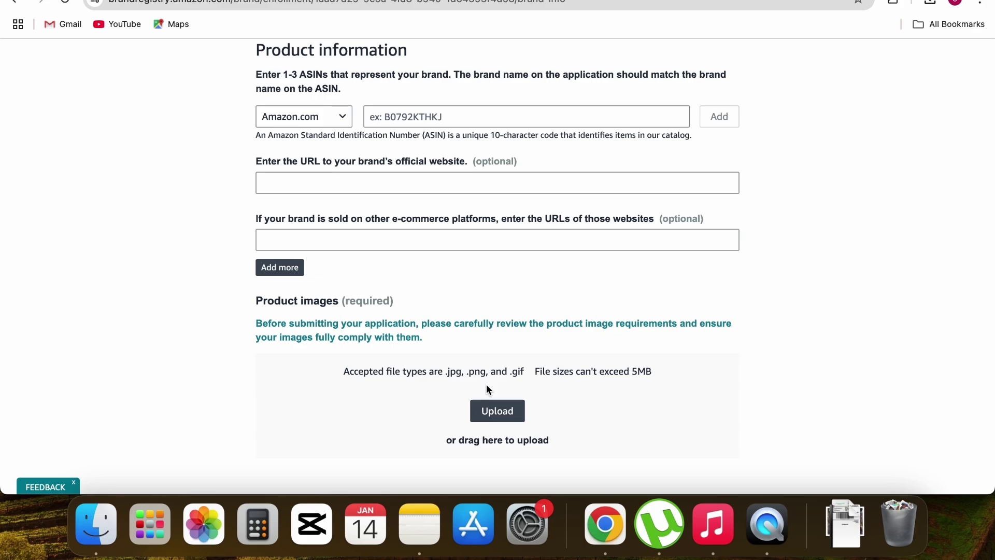
pyautogui.scroll(3, 489, 389)
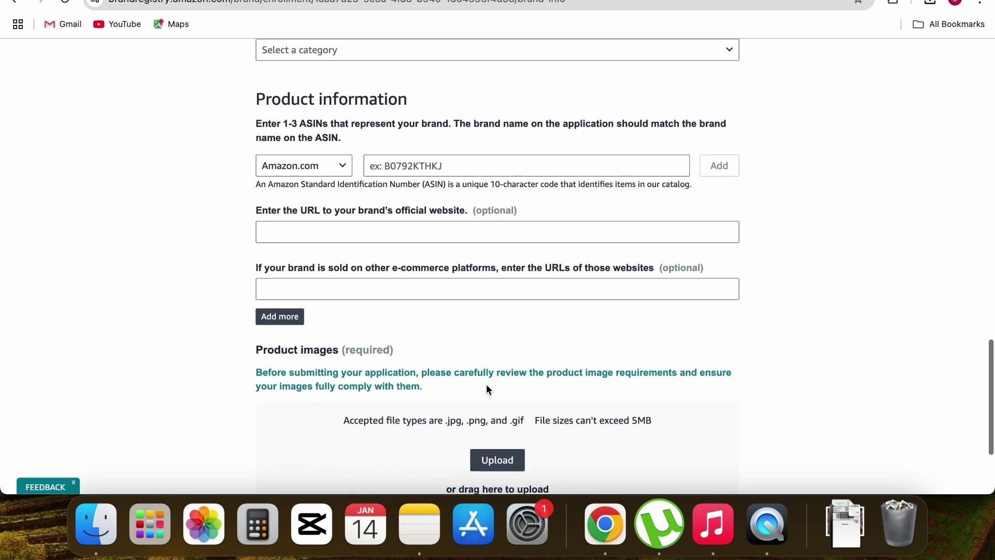
pyautogui.click(715, 88)
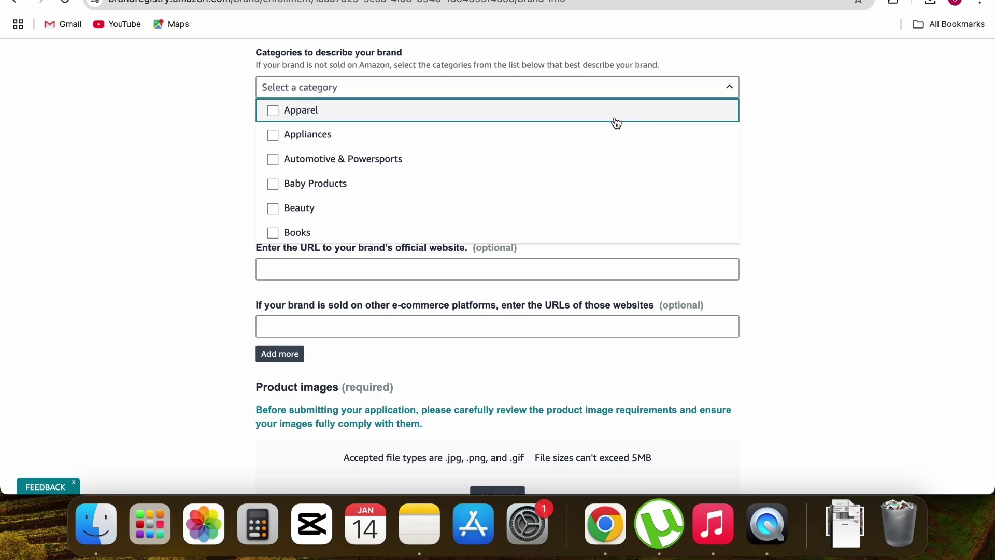
pyautogui.scroll(-2, 531, 182)
pyautogui.scroll(-7, 532, 181)
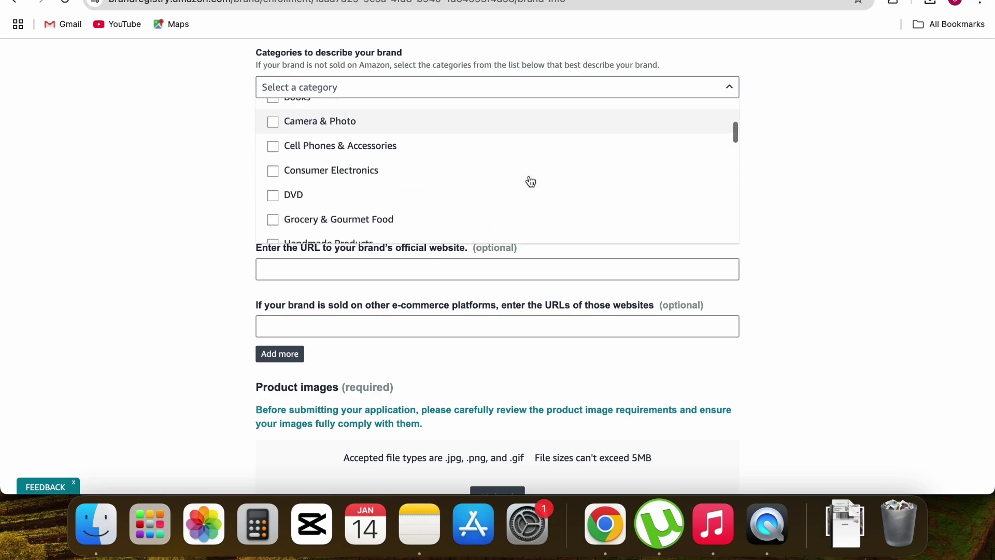
pyautogui.click(614, 216)
# - Add the ASIN B0DS94J51V from the Amazon.ca marketplace as a product representing the brand
pyautogui.click(614, 216)
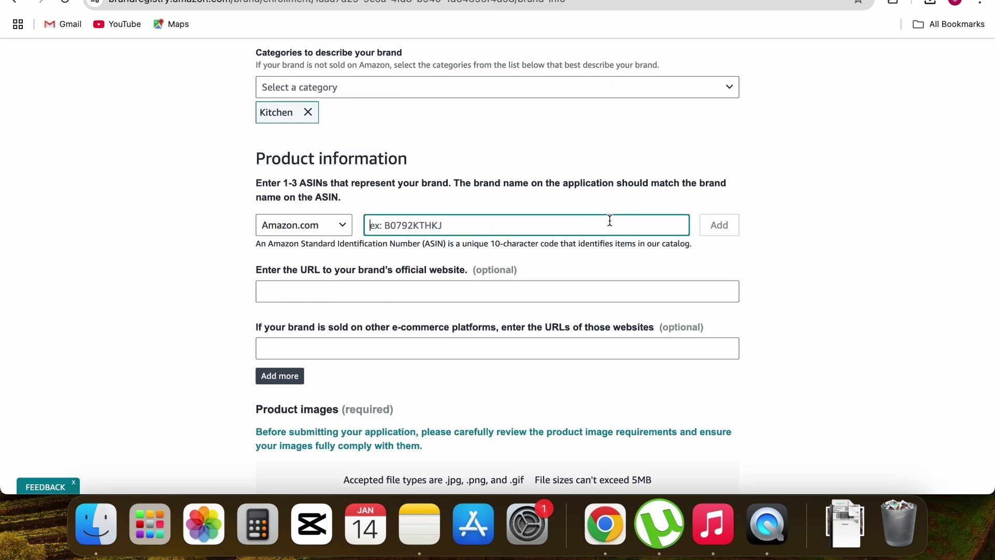
pyautogui.write('B0DS94J51V')
pyautogui.scroll(-3, 276, 166)
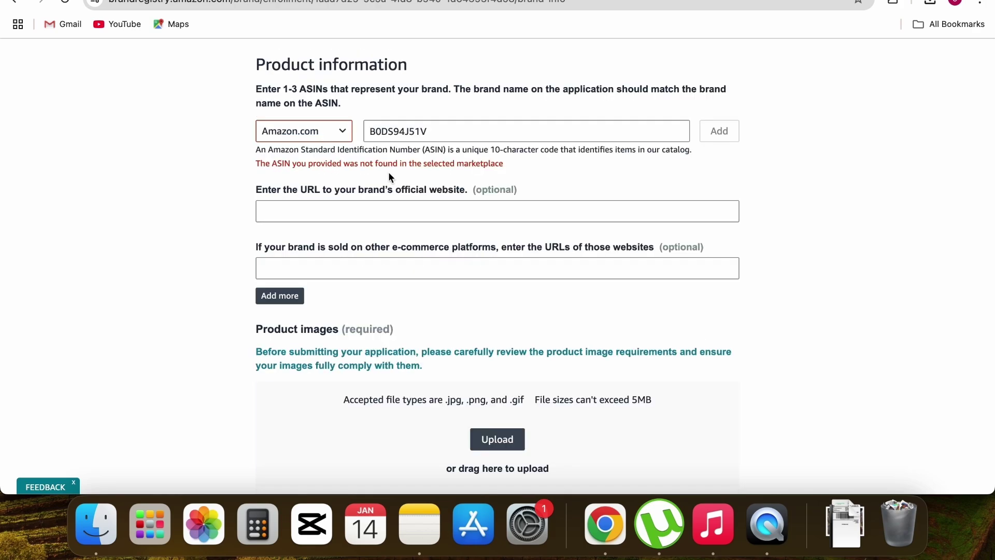
pyautogui.click(340, 134)
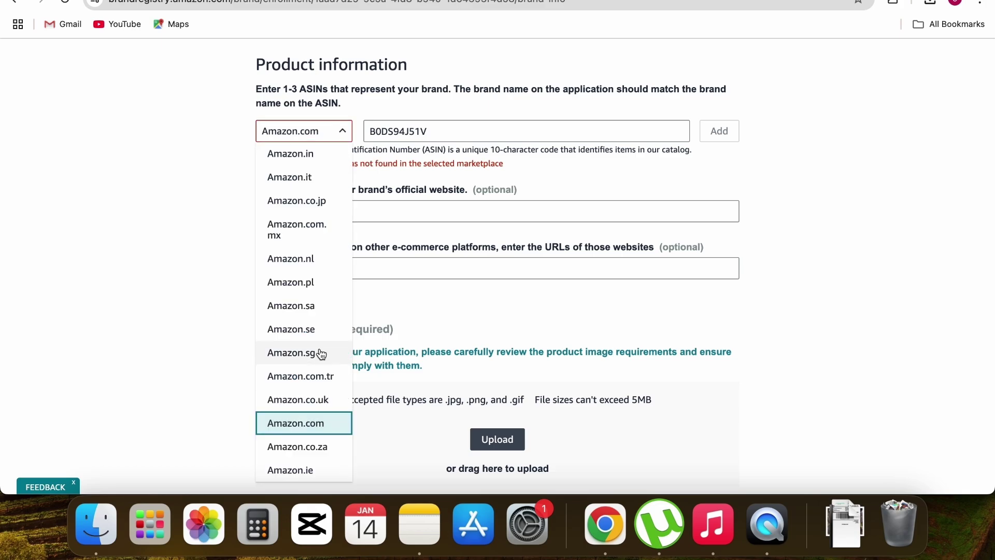
pyautogui.scroll(-2, 322, 354)
pyautogui.scroll(4, 320, 351)
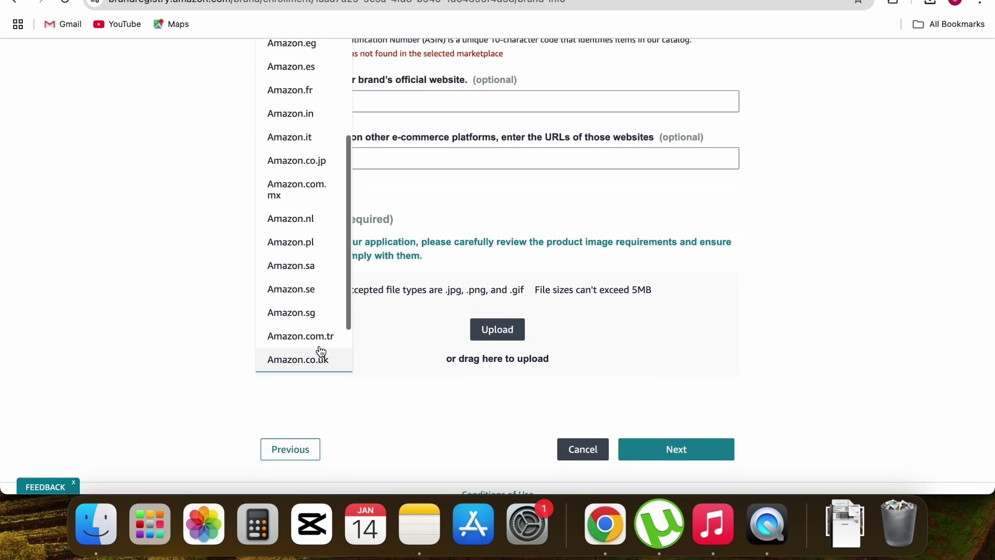
pyautogui.scroll(1, 322, 257)
pyautogui.click(303, 120)
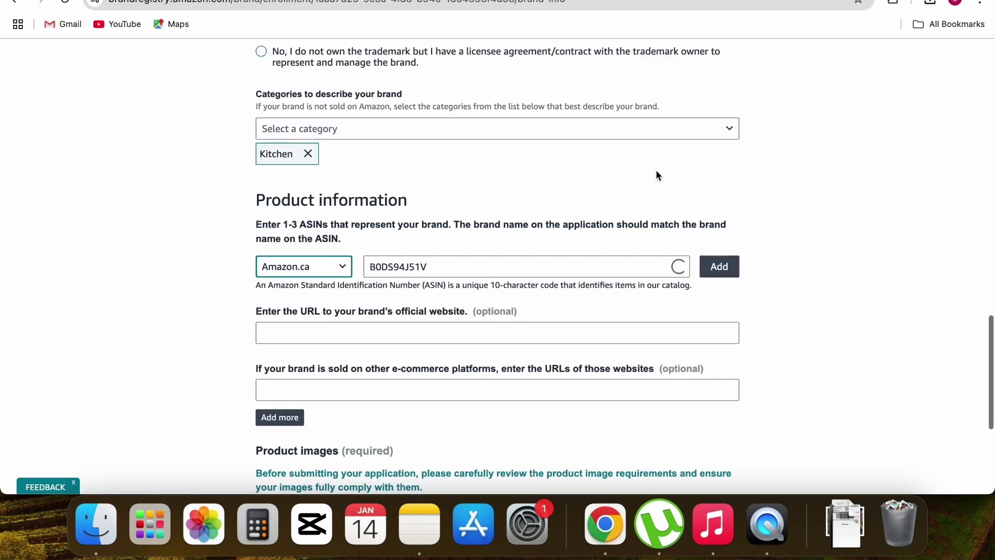
pyautogui.click(727, 275)
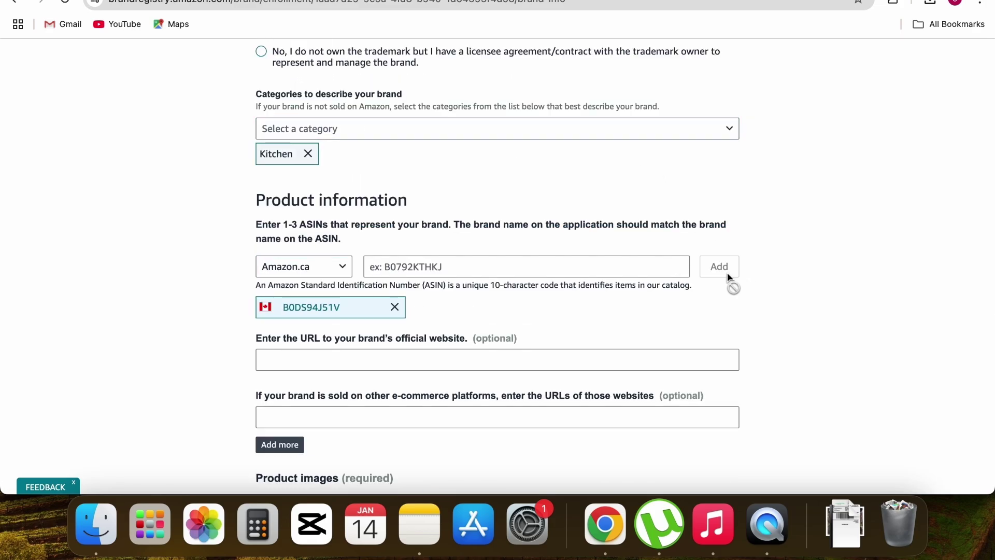
# - Upload Millhouse 1.jpeg, Millhouse 2.jpeg, Millhouse 3.jpeg and Millhouse.jpeg from Downloads as the product images
pyautogui.scroll(-1, 728, 277)
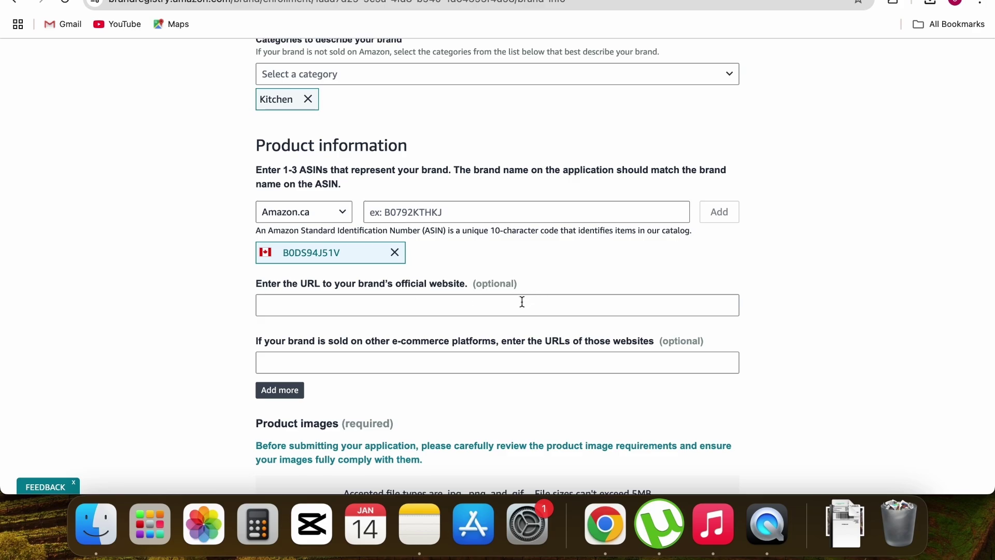
pyautogui.scroll(-3, 522, 302)
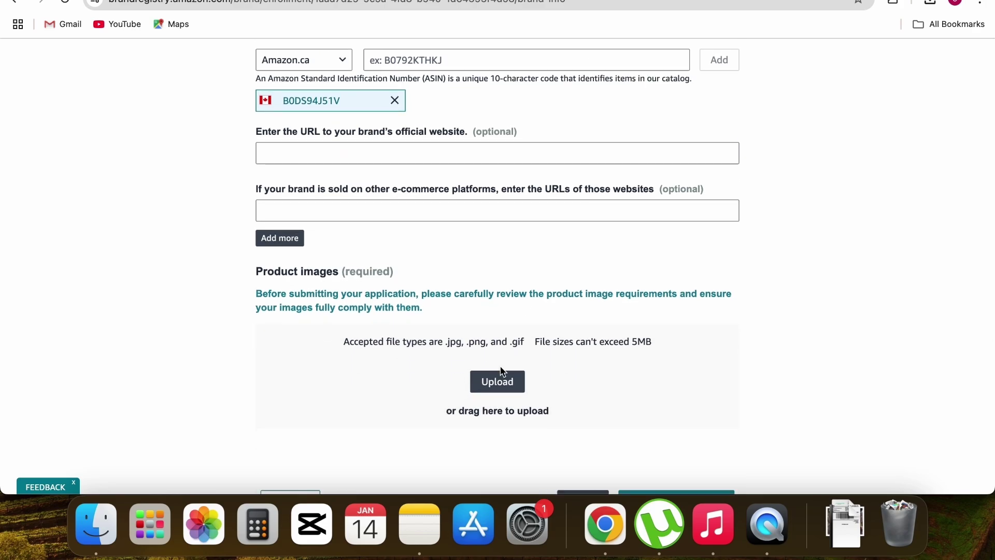
pyautogui.click(501, 381)
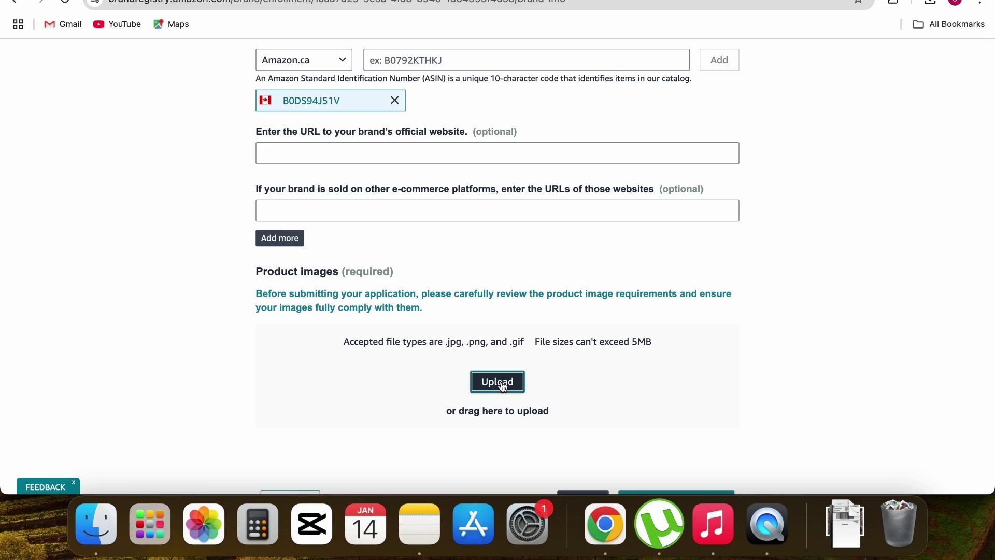
pyautogui.scroll(-10, 416, 282)
pyautogui.click(373, 230)
pyautogui.hotkey('shift', 'Up')
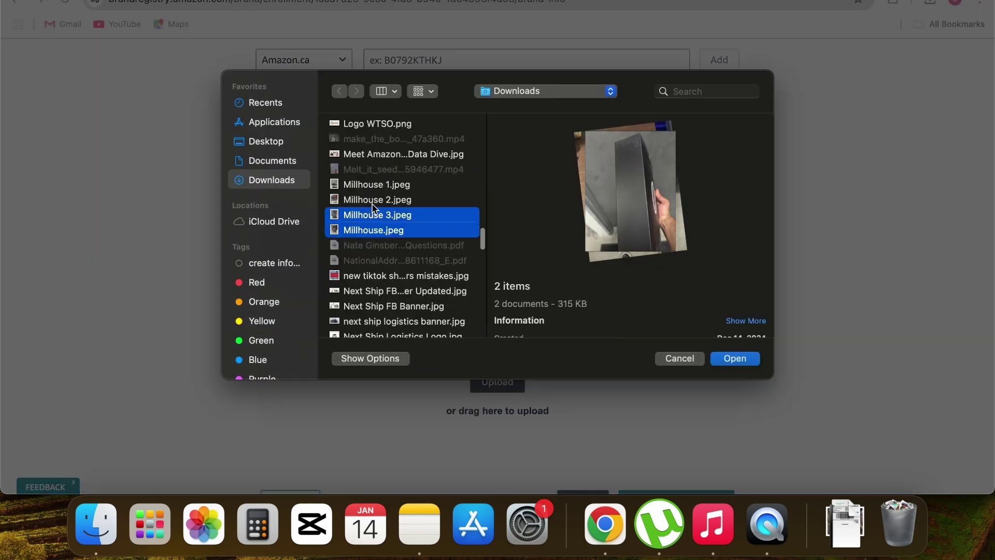
pyautogui.hotkey('shift', 'Up')
pyautogui.hotkey('shift', 'Up')
pyautogui.click(757, 362)
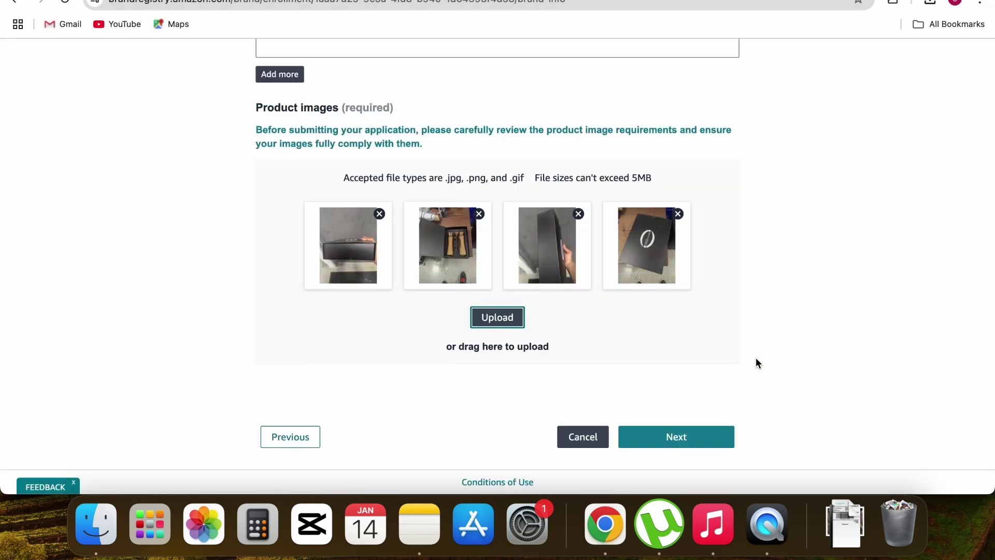
# - Review the brand name and brand logo requirements at the start of the application form
pyautogui.scroll(-1, 758, 363)
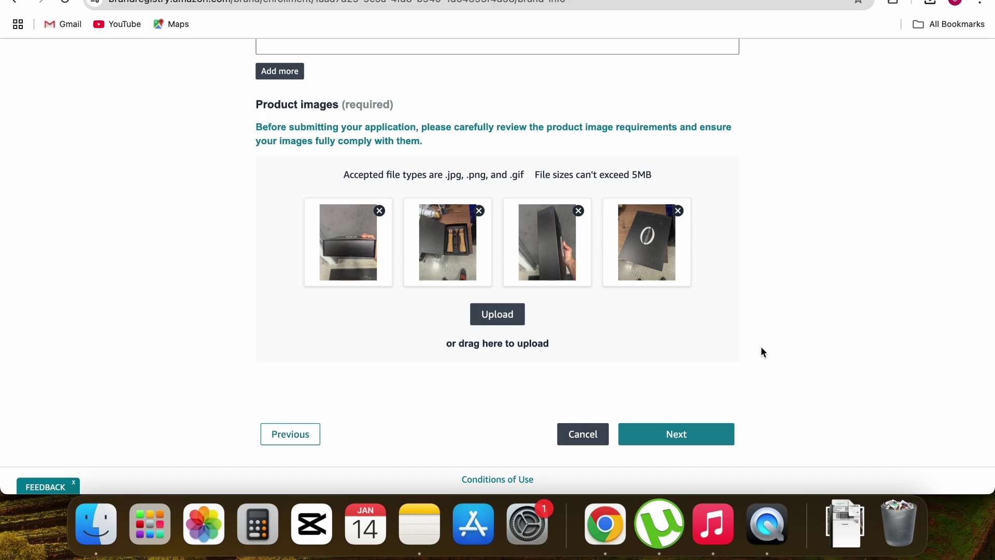
pyautogui.scroll(15, 761, 347)
pyautogui.scroll(-1, 275, 376)
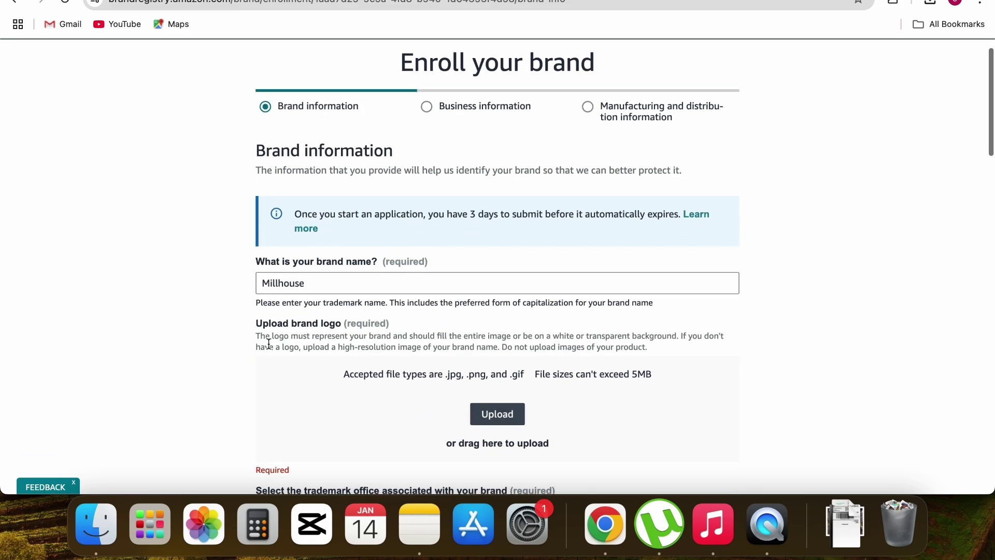
pyautogui.moveTo(254, 324); pyautogui.dragTo(399, 62)
pyautogui.click(604, 410)
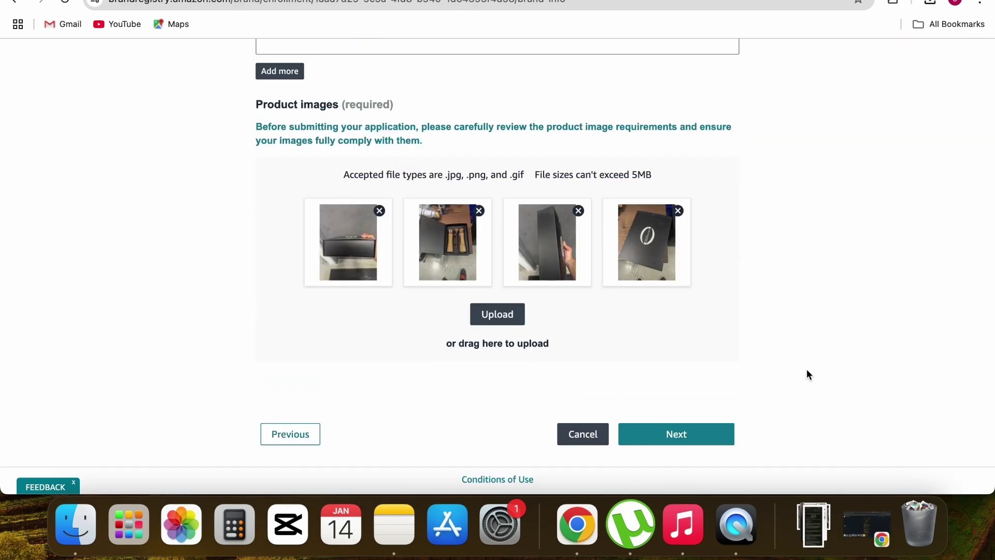
# - Try to continue from the brand information form to the business information page
pyautogui.click(719, 434)
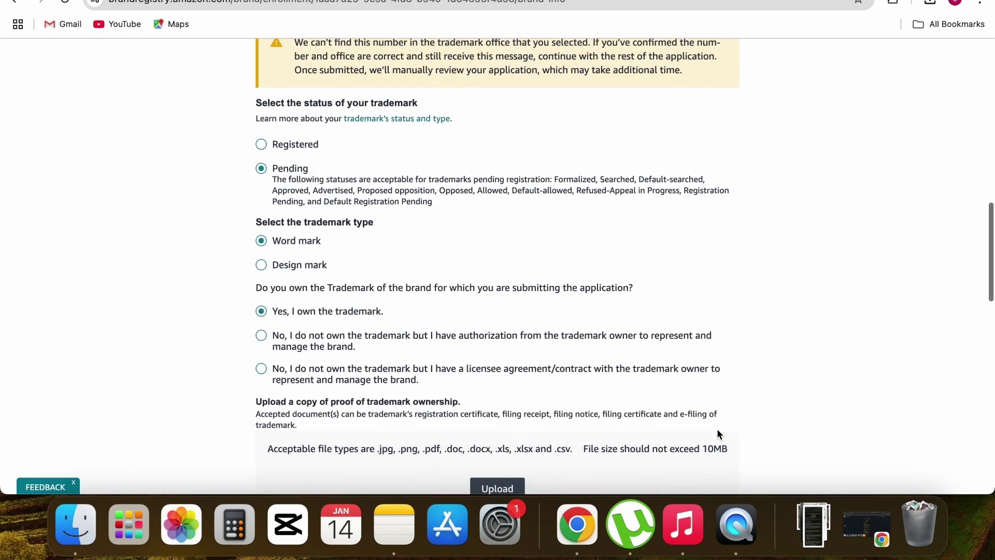
pyautogui.scroll(-15, 719, 434)
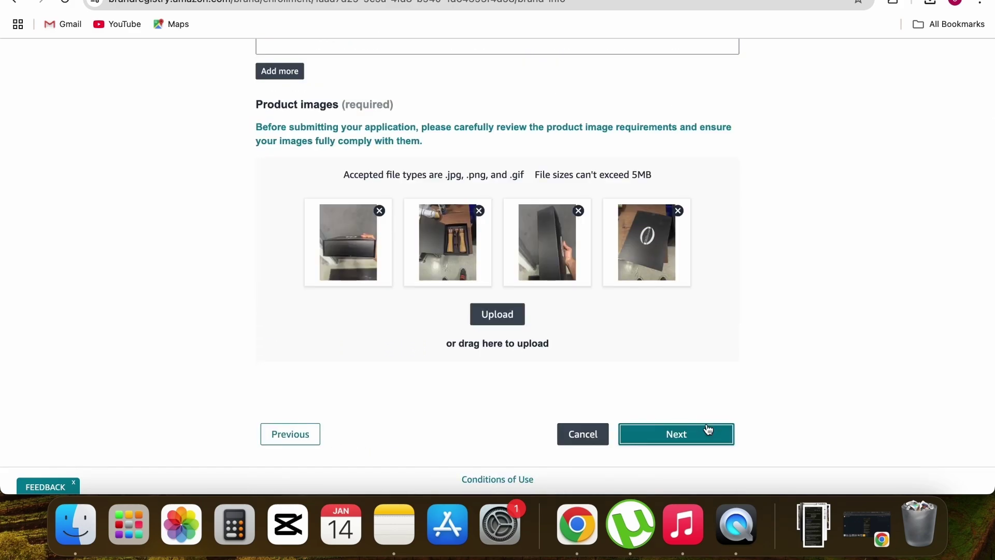
pyautogui.click(709, 433)
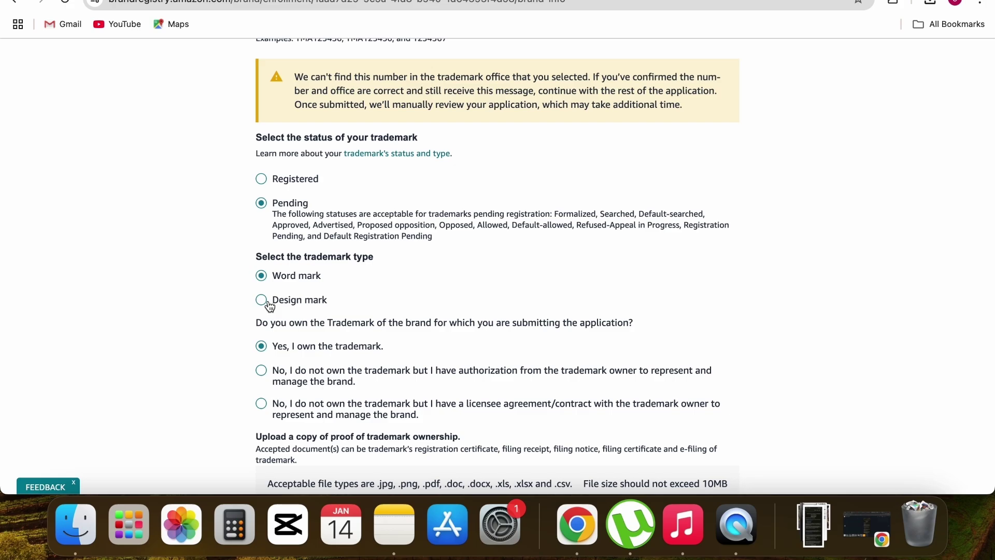
# - Upload TM Millhouse.jpeg from Downloads as the proof of trademark ownership
pyautogui.scroll(-2, 270, 307)
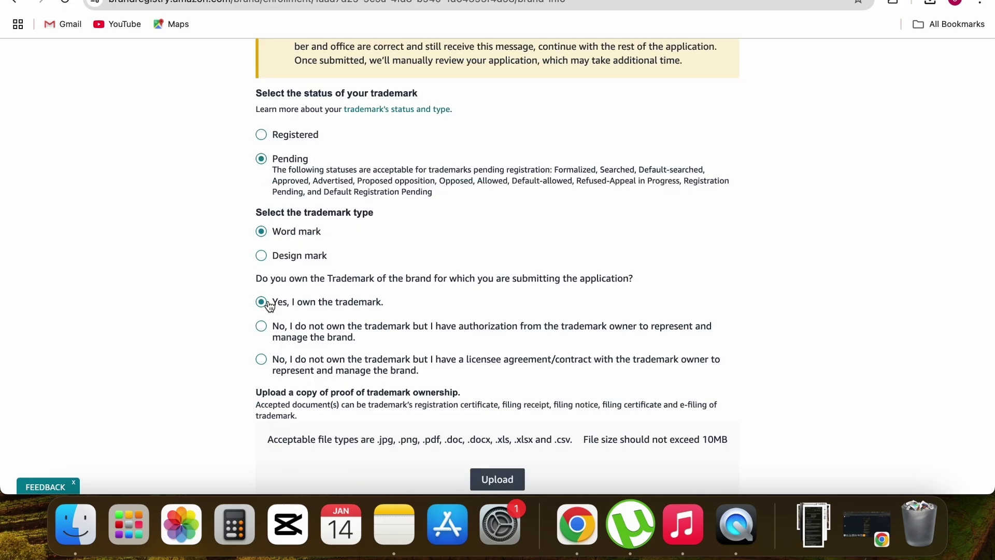
pyautogui.scroll(-5, 270, 307)
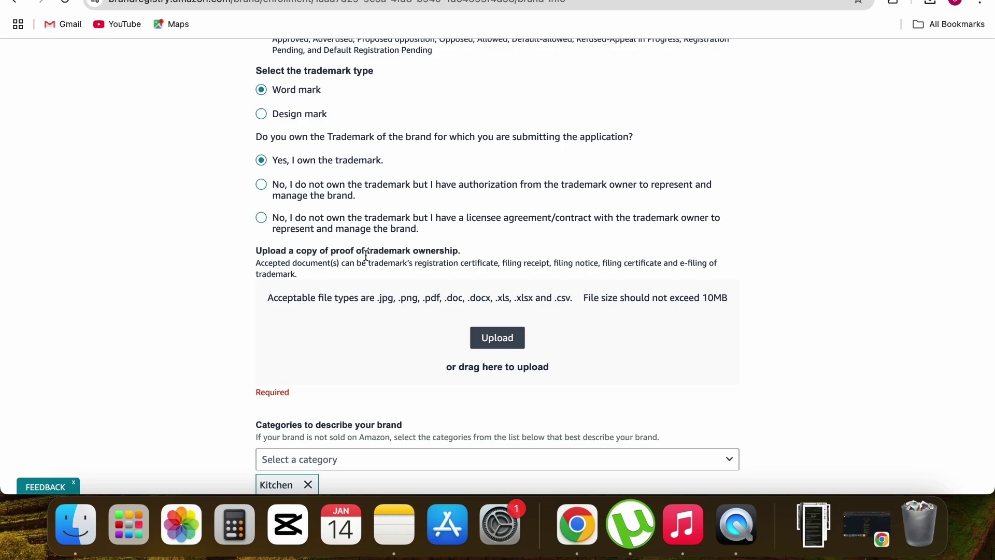
pyautogui.click(513, 341)
pyautogui.click(377, 188)
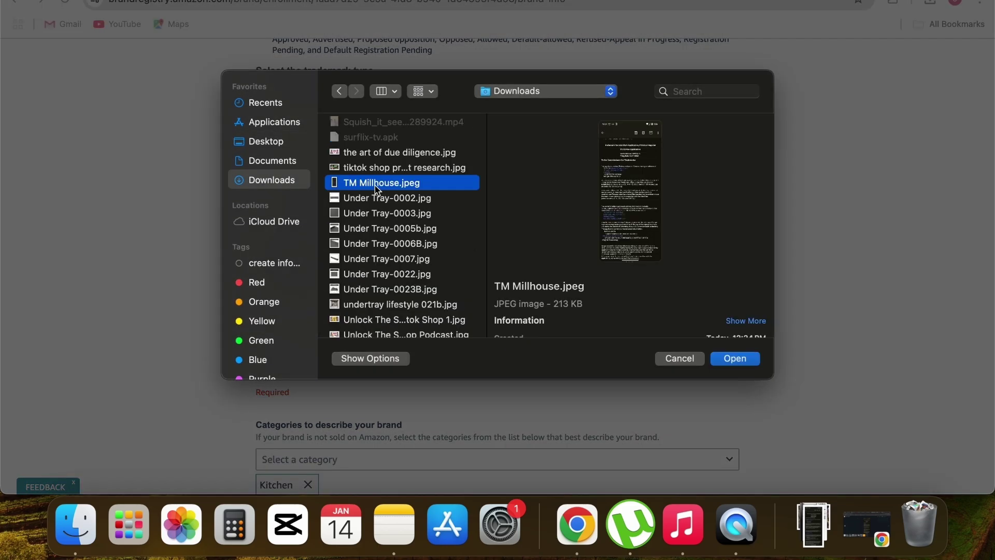
pyautogui.click(742, 359)
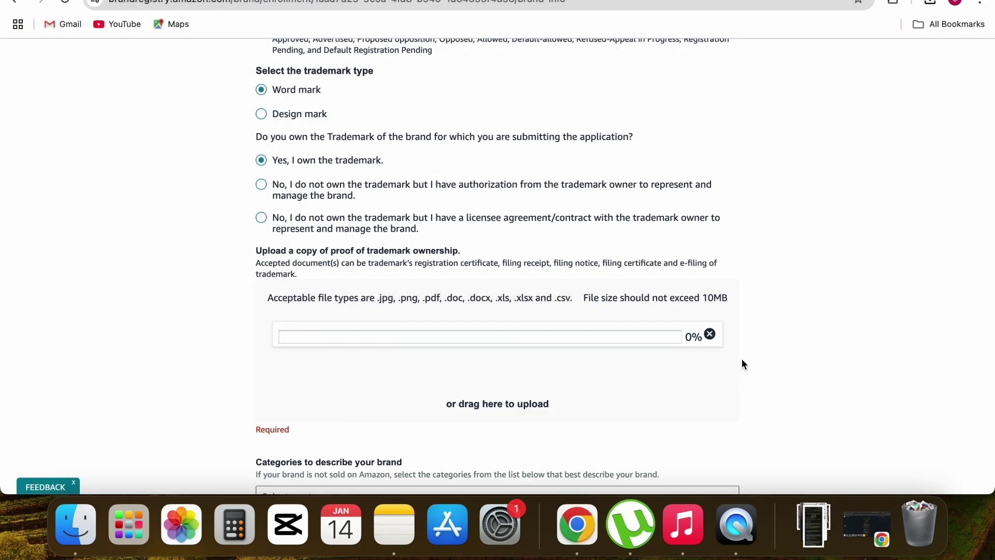
# - Submit the completed brand information form and continue to the business information page
pyautogui.scroll(-4, 776, 291)
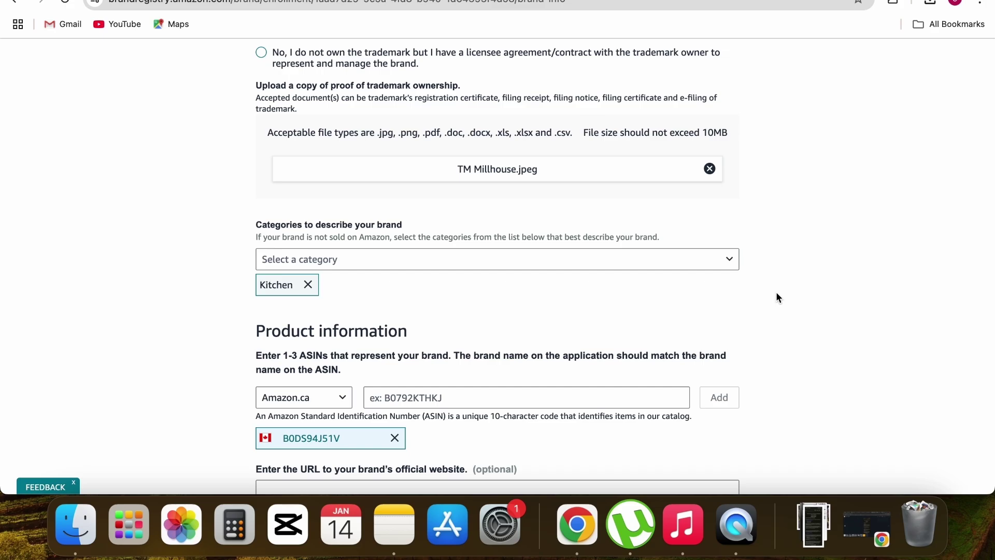
pyautogui.scroll(-10, 777, 297)
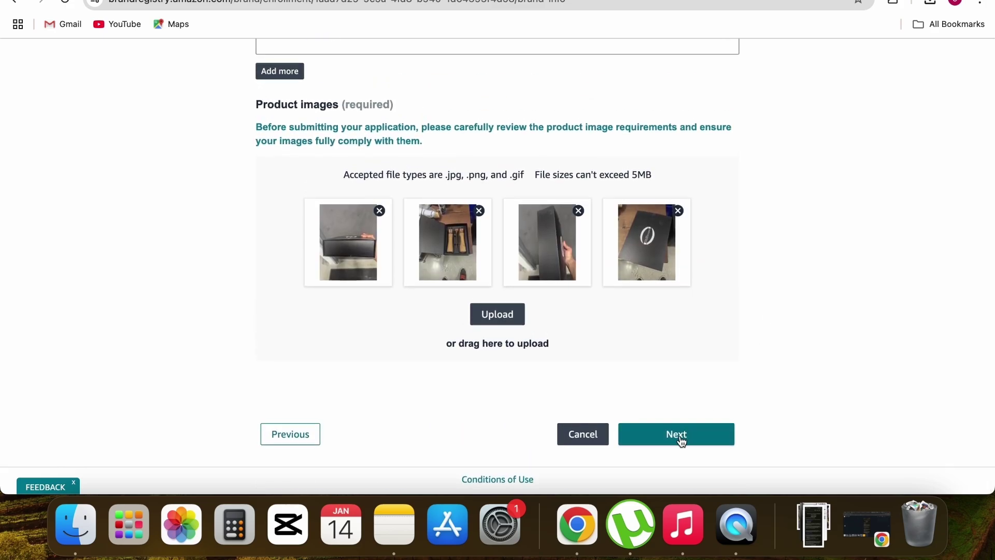
pyautogui.click(680, 436)
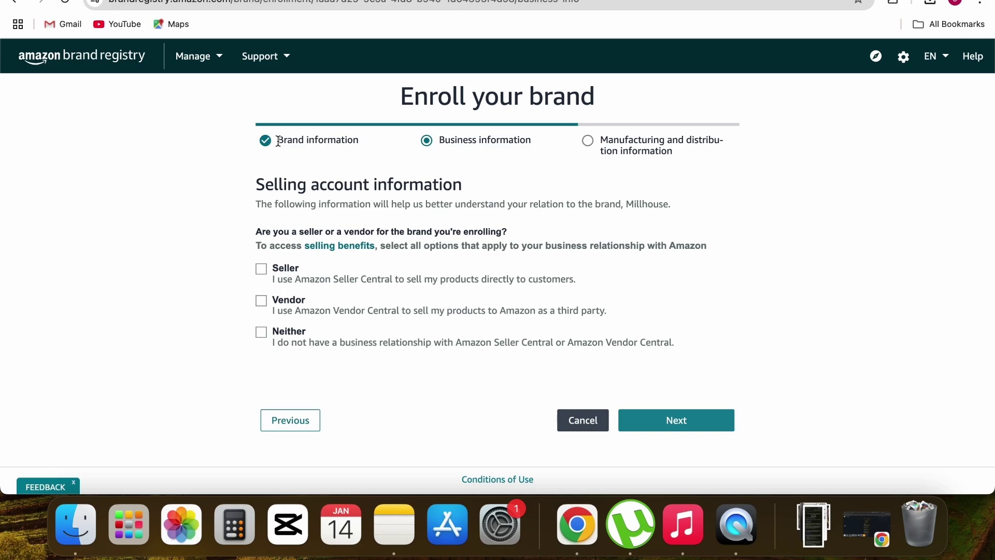
pyautogui.moveTo(278, 141); pyautogui.dragTo(365, 150)
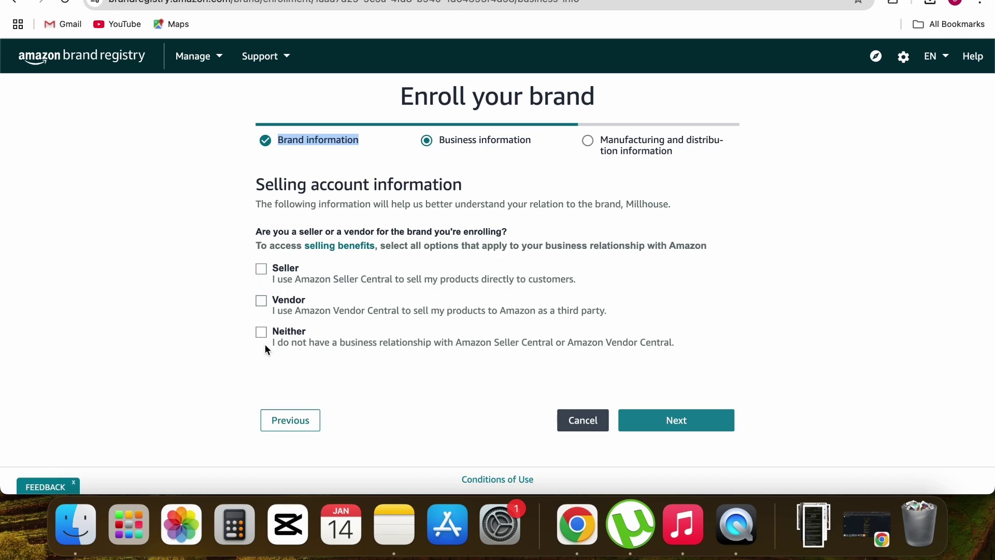
# - Declare a Seller relationship, select the LORSUN selling account covering Mexico and Canada, and continue to manufacturing and distribution information
pyautogui.click(262, 270)
pyautogui.scroll(-5, 277, 284)
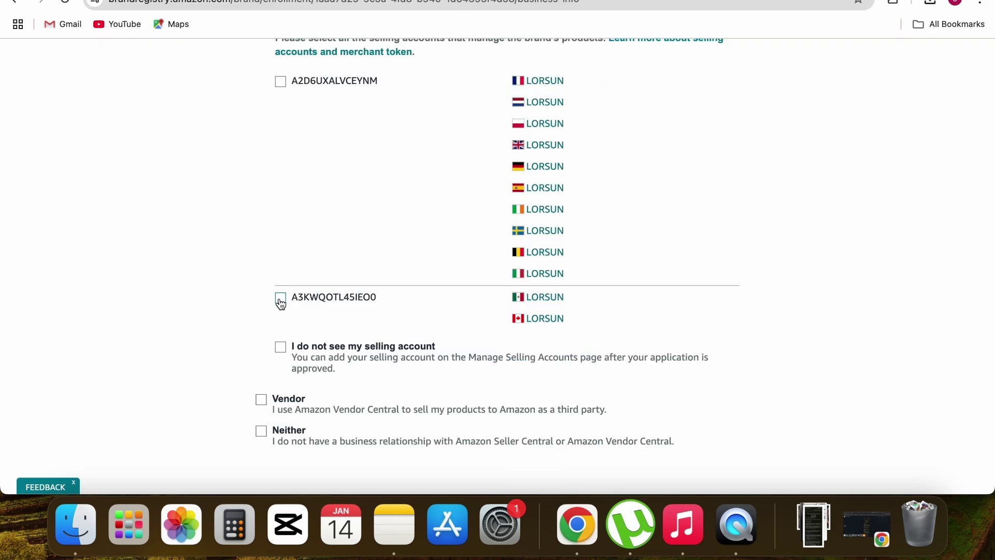
pyautogui.click(280, 298)
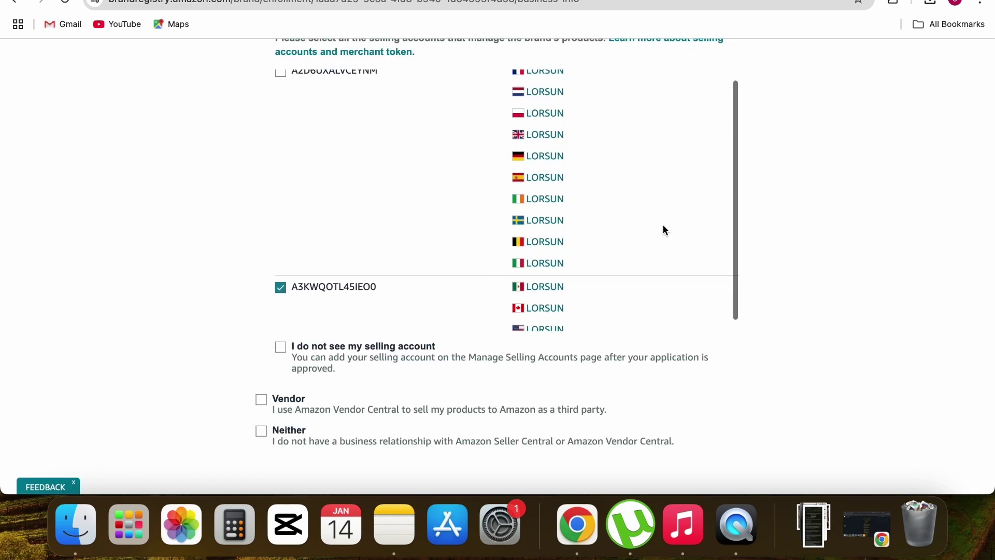
pyautogui.scroll(-5, 663, 225)
pyautogui.click(696, 424)
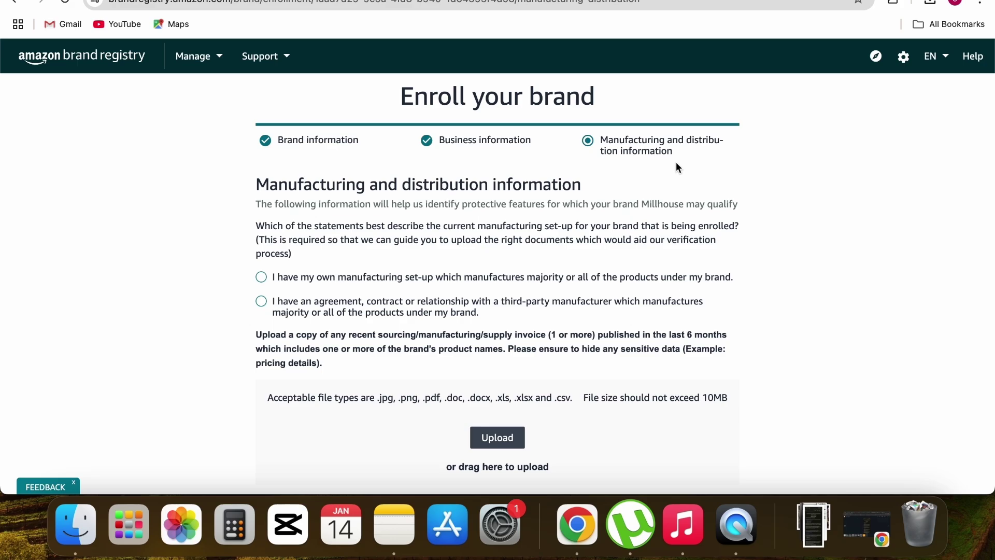
# - Set the brand's manufacturing set-up to an agreement, contract or relationship with a third-party manufacturer
pyautogui.scroll(-3, 677, 166)
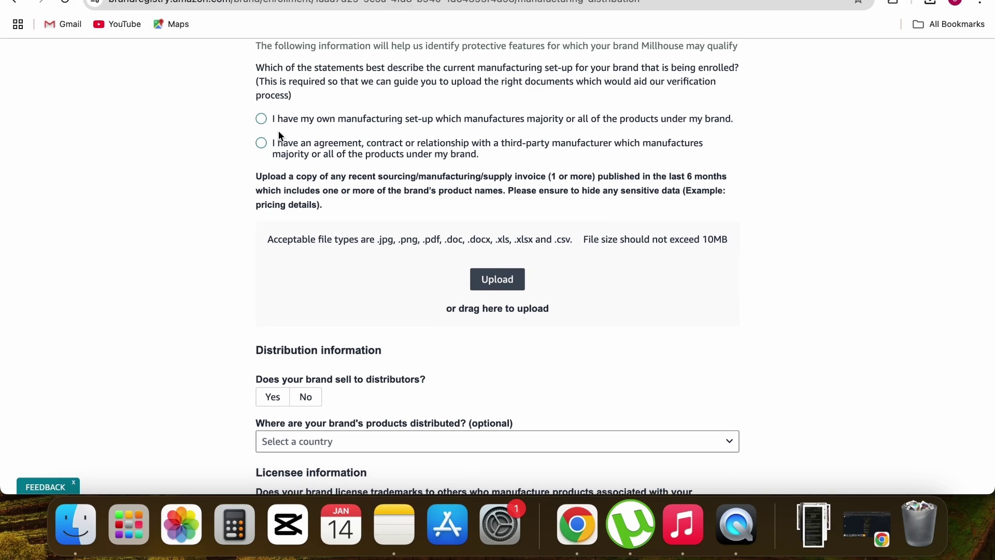
pyautogui.scroll(1, 274, 132)
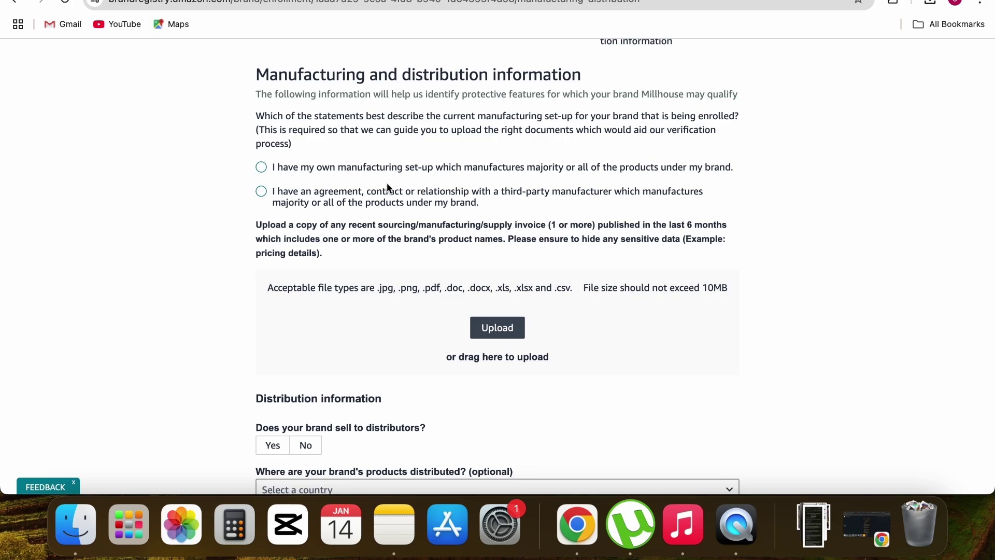
pyautogui.click(263, 193)
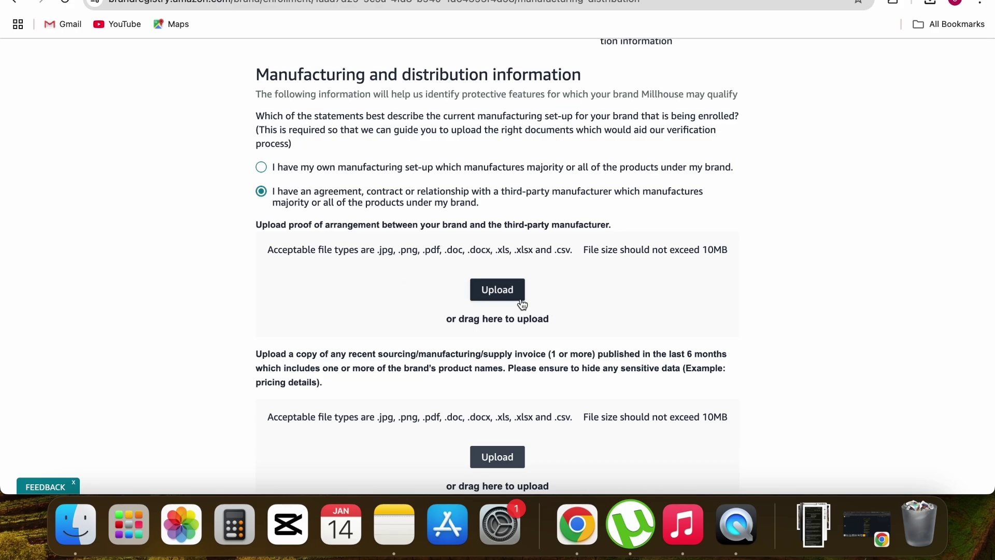
# - Complete the distribution and licensee information with No for selling to distributors, Canada as distribution country, and No for licensing trademarks
pyautogui.scroll(-5, 523, 305)
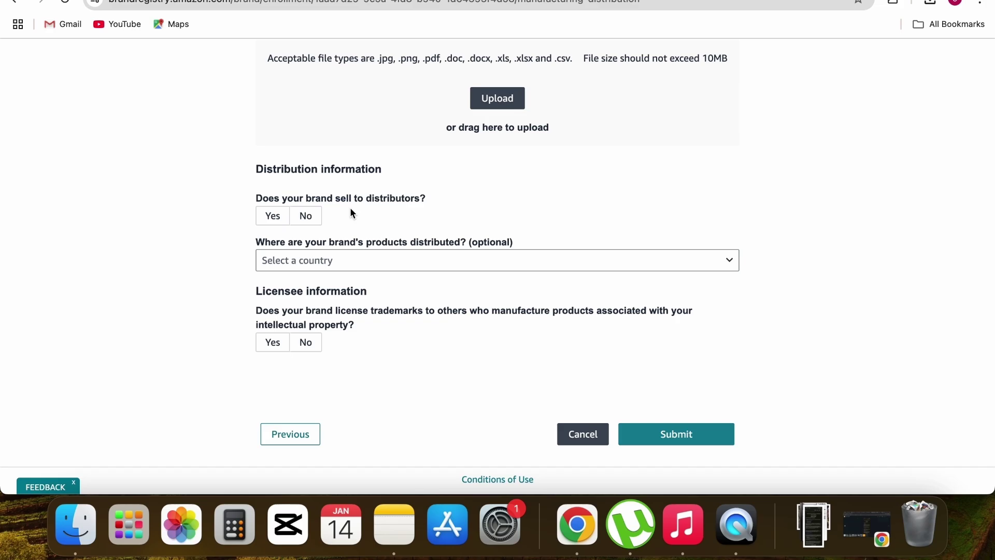
pyautogui.click(308, 216)
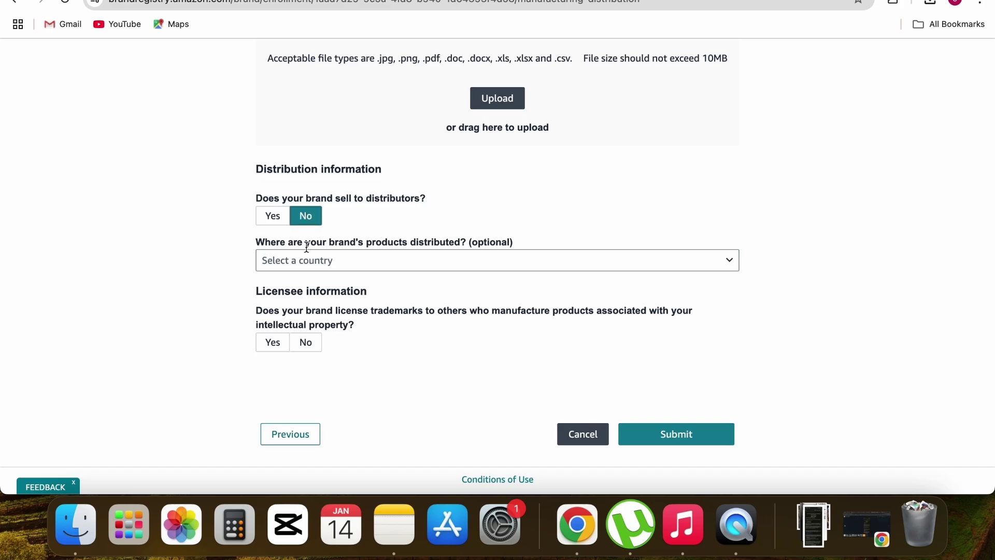
pyautogui.click(330, 266)
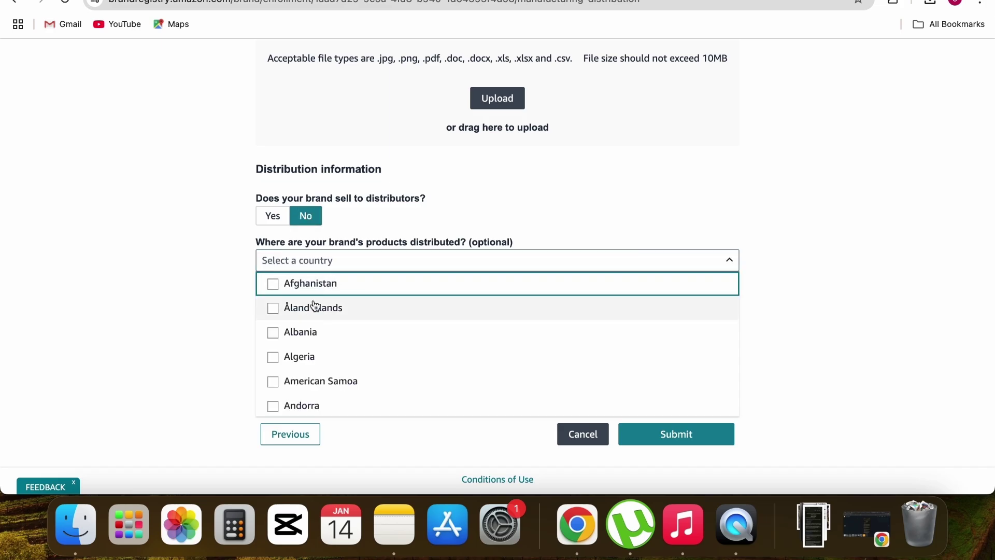
pyautogui.scroll(-10, 322, 300)
pyautogui.click(298, 391)
pyautogui.click(886, 368)
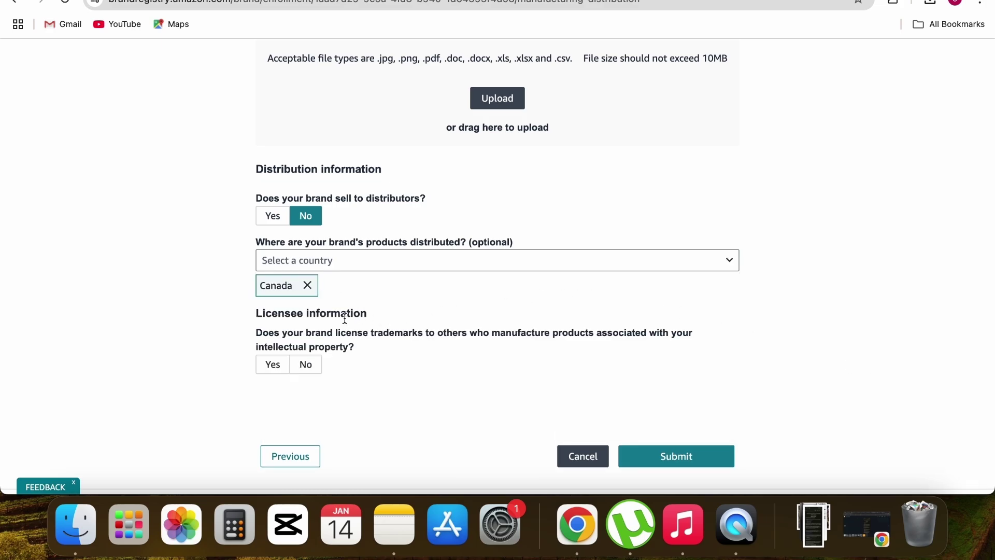
pyautogui.click(306, 364)
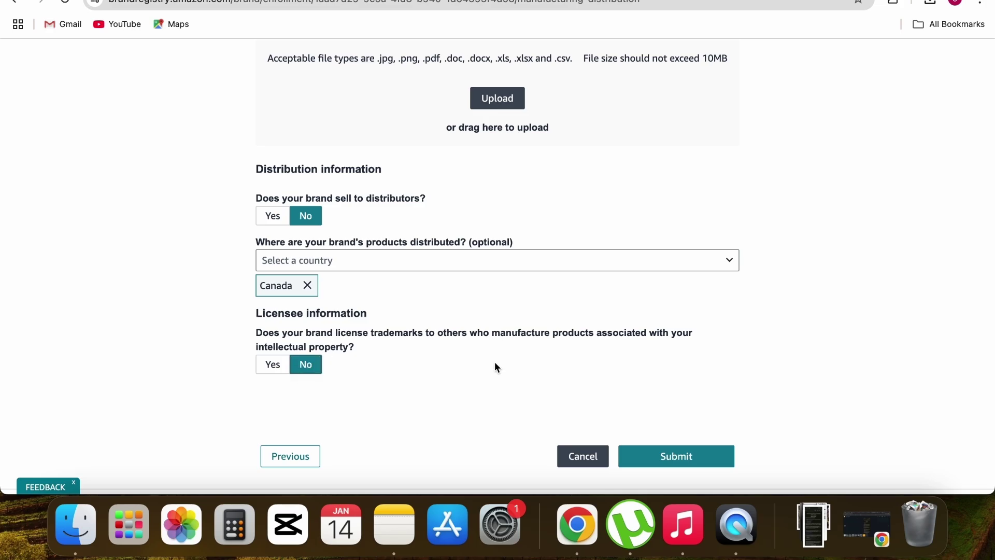
pyautogui.scroll(-1, 496, 367)
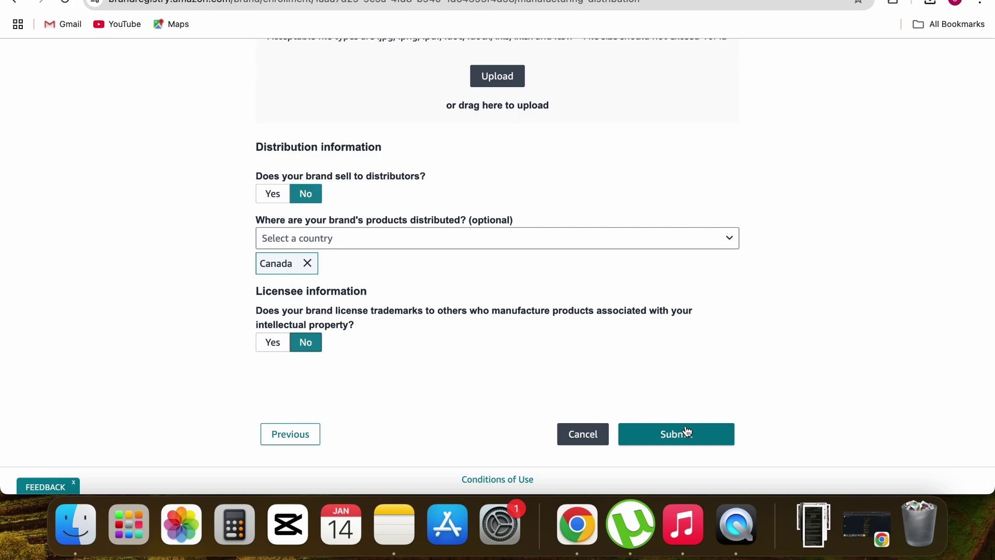